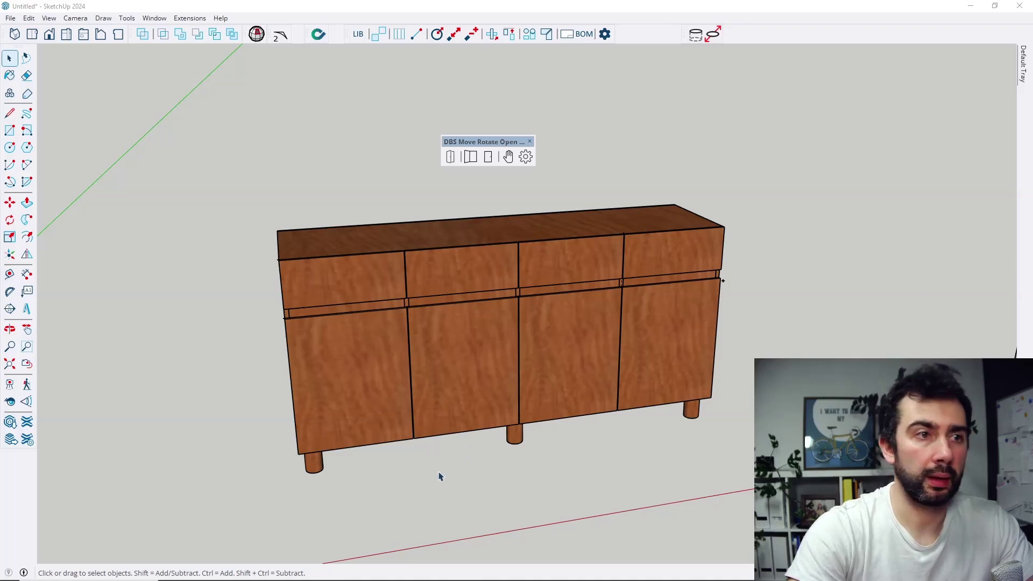
Orbit and zoom around the sideboard to a frontal view of its drawers and doors
{"action": "key", "text": "o"}
{"action": "left_click_drag", "start_coordinate": [408, 481], "coordinate": [523, 433]}
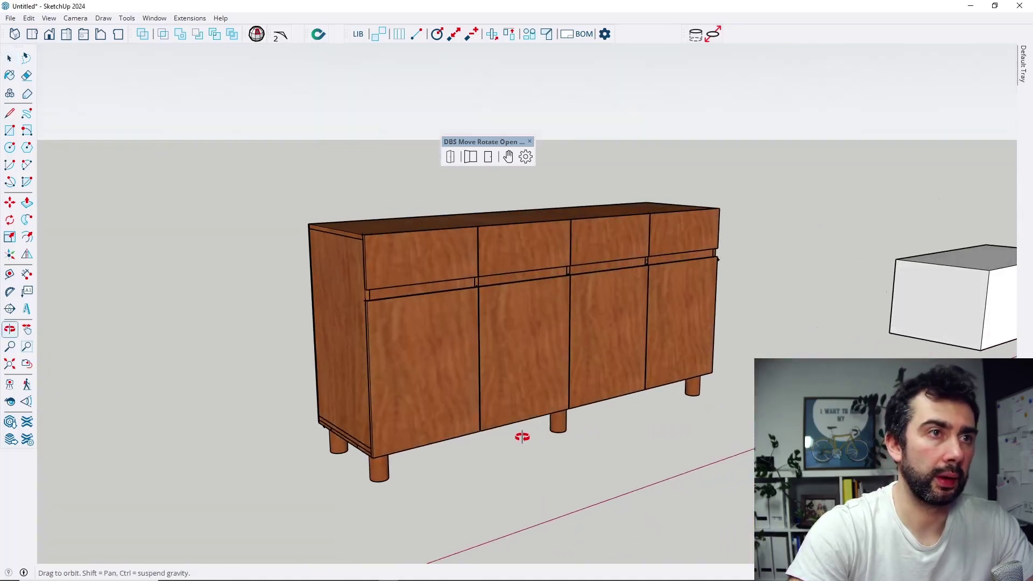
{"action": "left_click_drag", "start_coordinate": [742, 358], "coordinate": [697, 373]}
{"action": "key", "text": "space"}
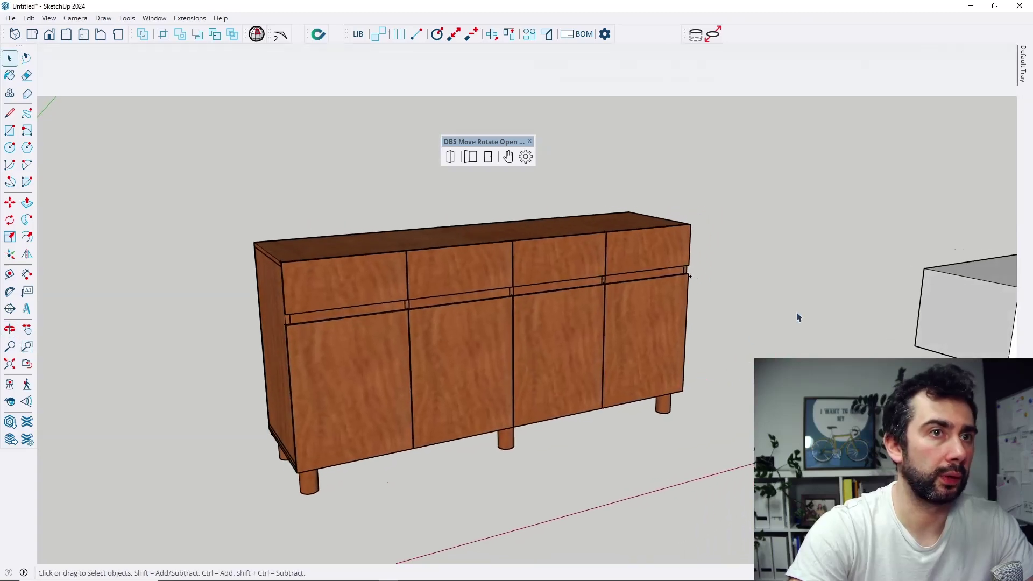
{"action": "scroll", "coordinate": [779, 295], "scroll_direction": "down", "scroll_amount": 2}
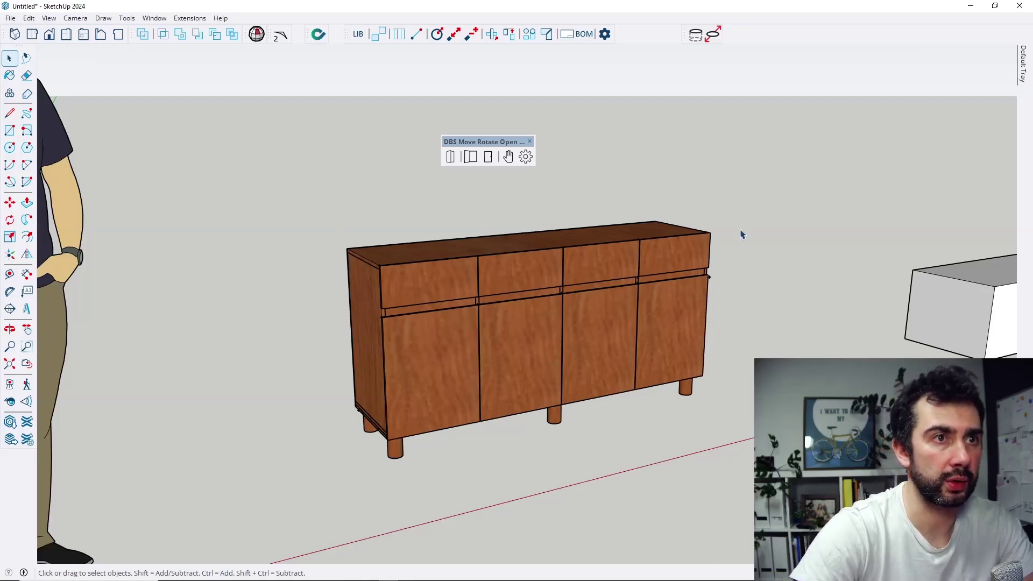
{"action": "scroll", "coordinate": [779, 223], "scroll_direction": "down", "scroll_amount": 1}
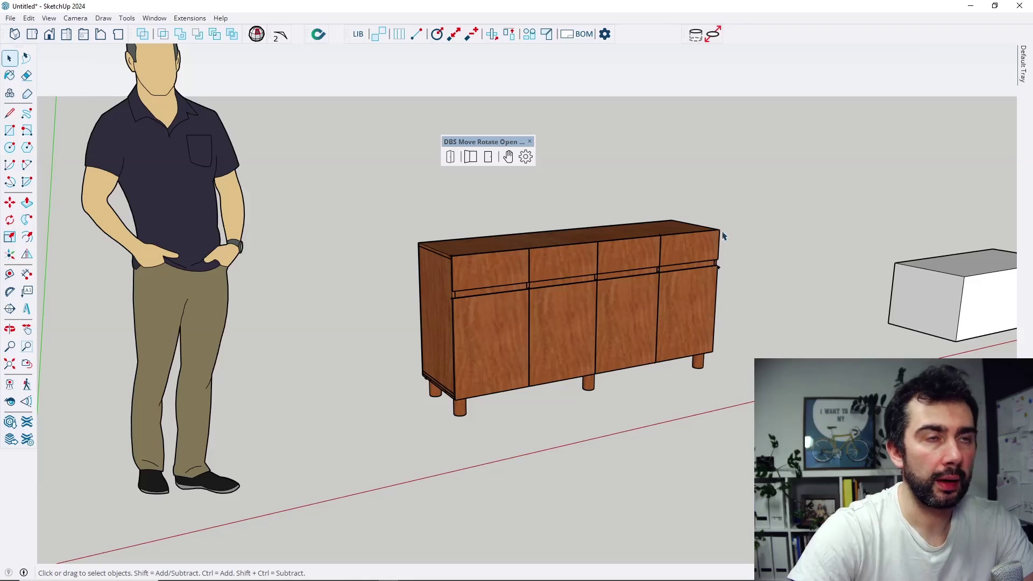
{"action": "scroll", "coordinate": [726, 266], "scroll_direction": "up", "scroll_amount": 2}
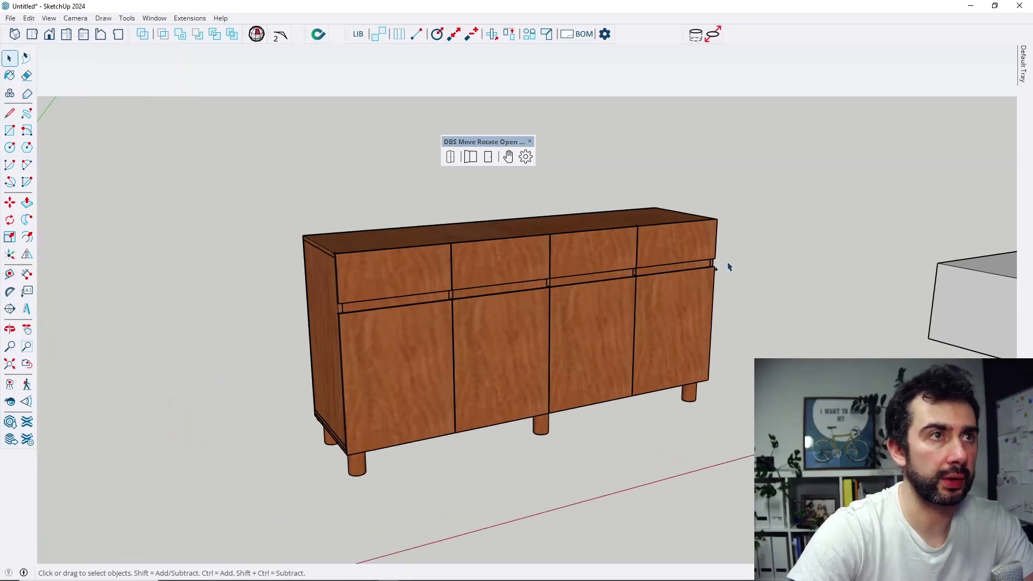
With the DBS Open/Close tool, pull out the first drawer, swing the second door, open the third drawer
{"action": "left_click", "coordinate": [450, 159]}
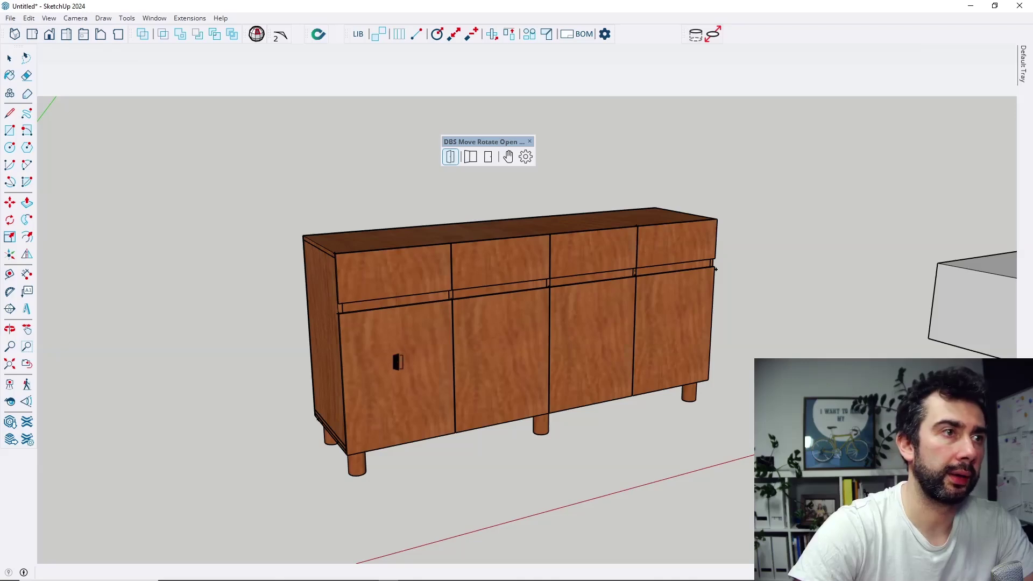
{"action": "left_click", "coordinate": [416, 279]}
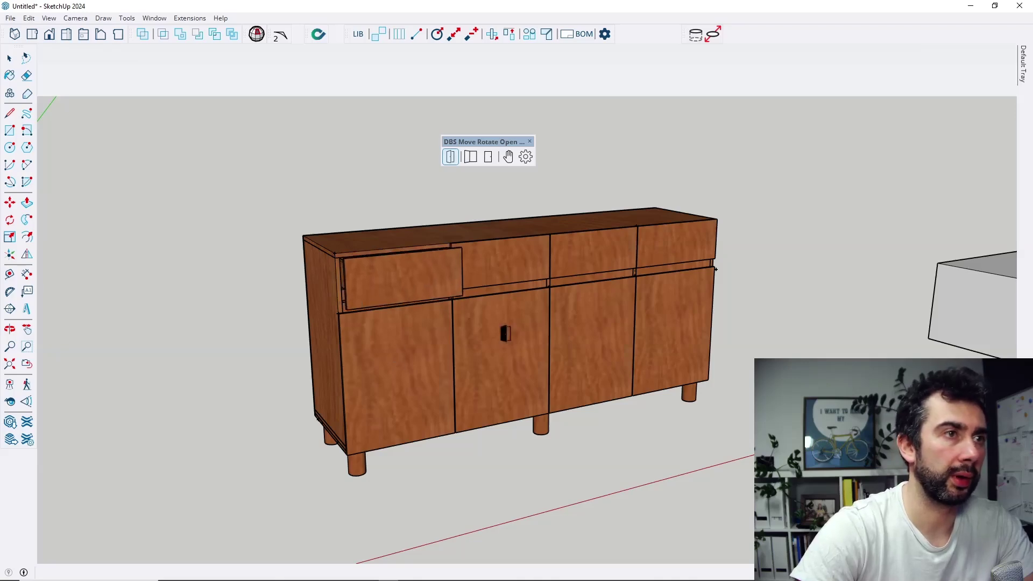
{"action": "left_click", "coordinate": [531, 350]}
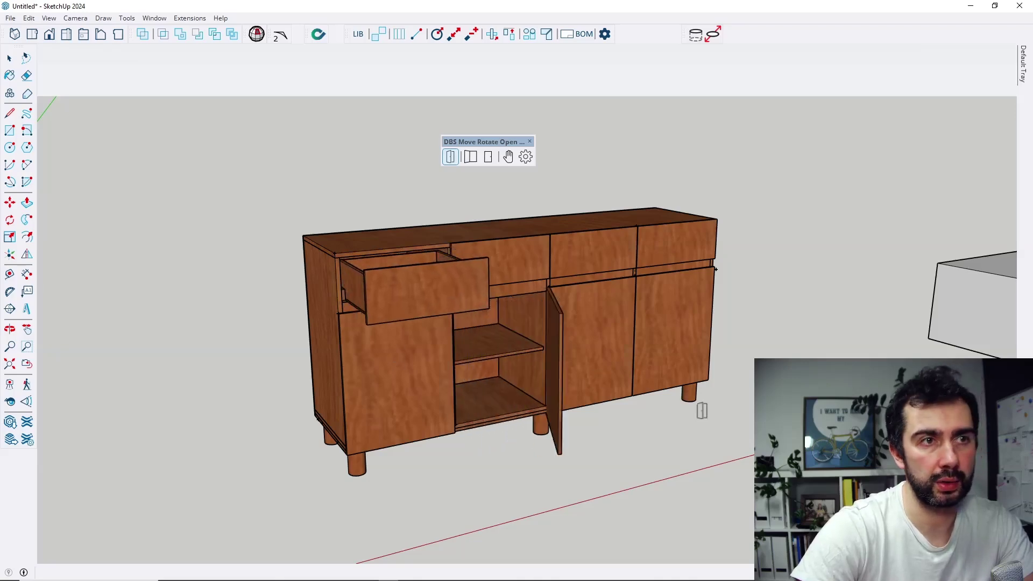
{"action": "left_click", "coordinate": [609, 269]}
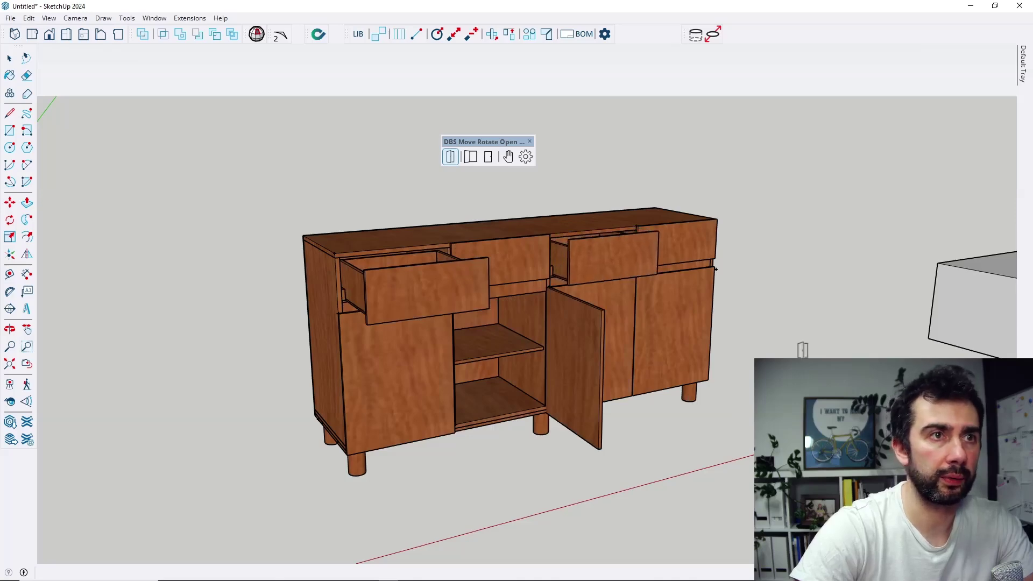
Orbit and zoom slightly to view the opened drawers and middle door
{"action": "key", "text": "o"}
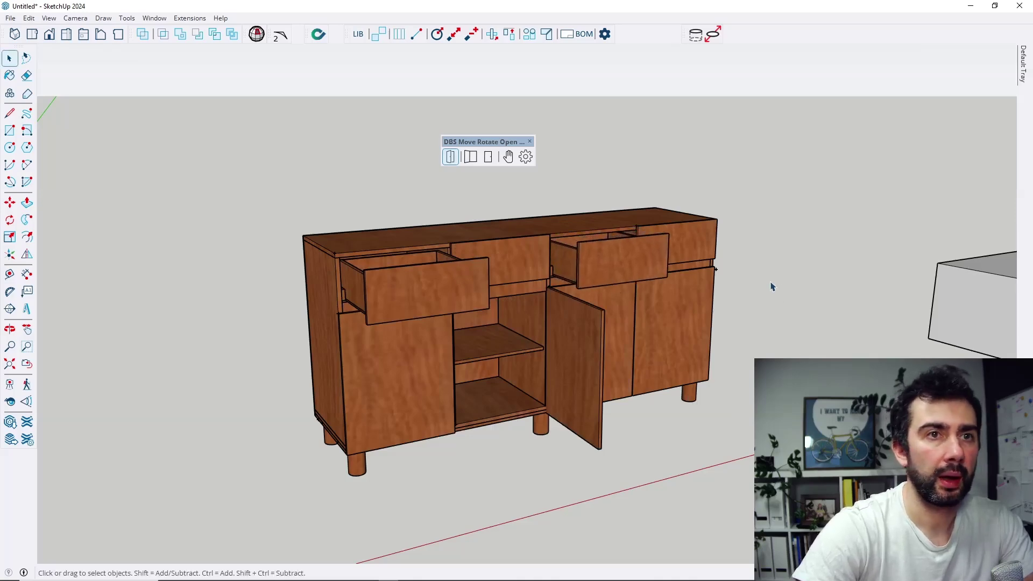
{"action": "scroll", "coordinate": [770, 285], "scroll_direction": "down", "scroll_amount": 3}
{"action": "mouse_move", "coordinate": [721, 301]}
{"action": "left_mouse_down"}
{"action": "mouse_move", "coordinate": [685, 329]}
{"action": "mouse_move", "coordinate": [793, 321]}
{"action": "mouse_move", "coordinate": [732, 295]}
{"action": "left_mouse_up"}
{"action": "key", "text": "space"}
{"action": "scroll", "coordinate": [446, 252], "scroll_direction": "down", "scroll_amount": 2}
{"action": "scroll", "coordinate": [524, 293], "scroll_direction": "up", "scroll_amount": 1}
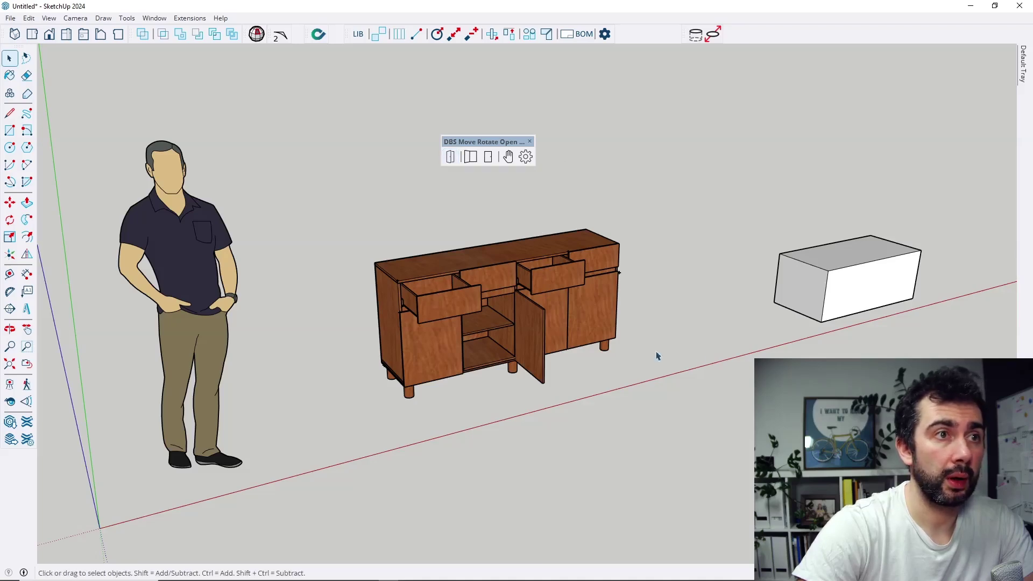
Inspect the figure-and-sideboard group, then reselect it and use the DBS button to close the opened drawers and door
{"action": "scroll", "coordinate": [727, 329], "scroll_direction": "down", "scroll_amount": 1}
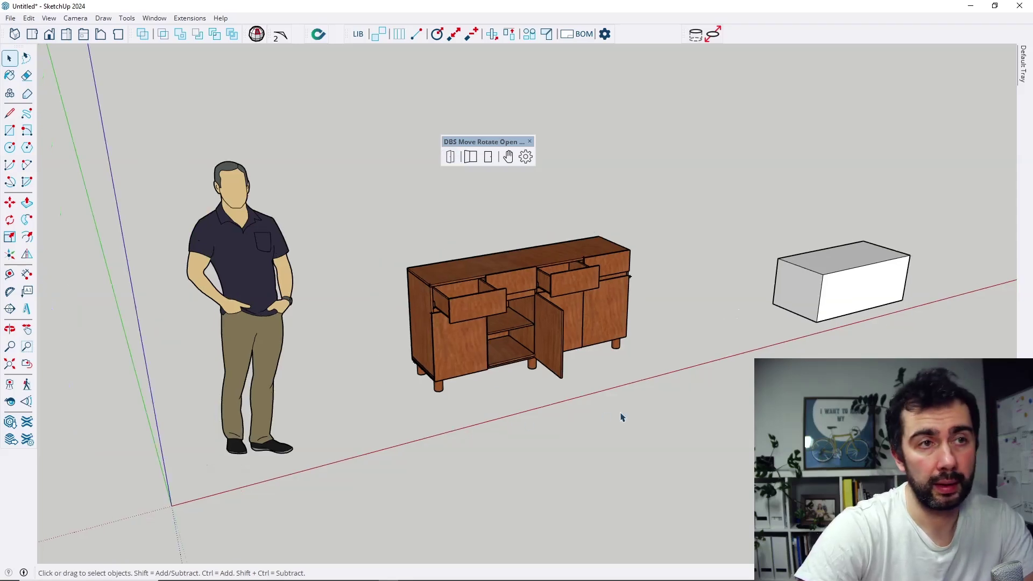
{"action": "middle_click_drag", "start_coordinate": [711, 359], "coordinate": [660, 352]}
{"action": "left_click", "coordinate": [552, 328]}
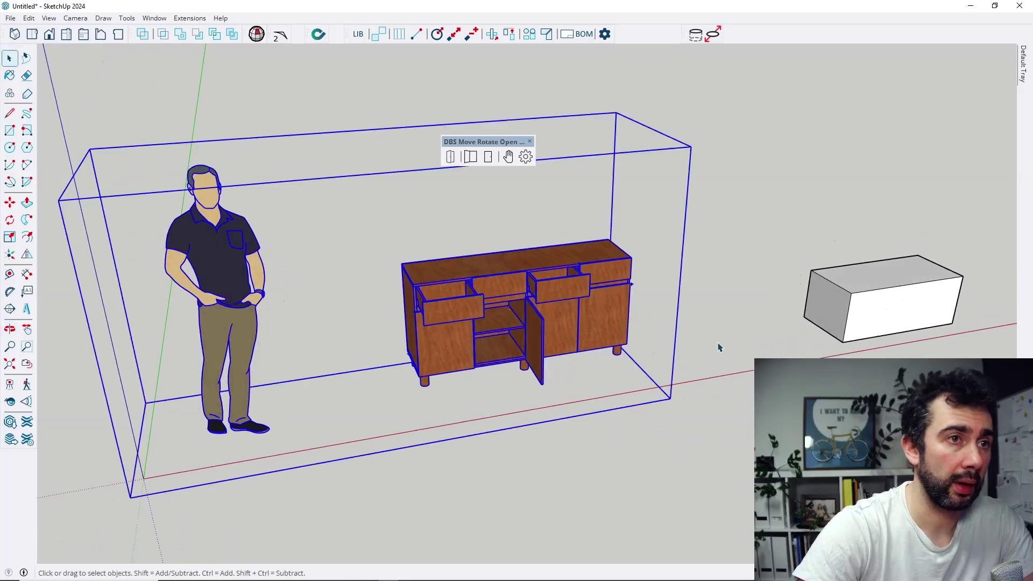
{"action": "double_click", "coordinate": [498, 294]}
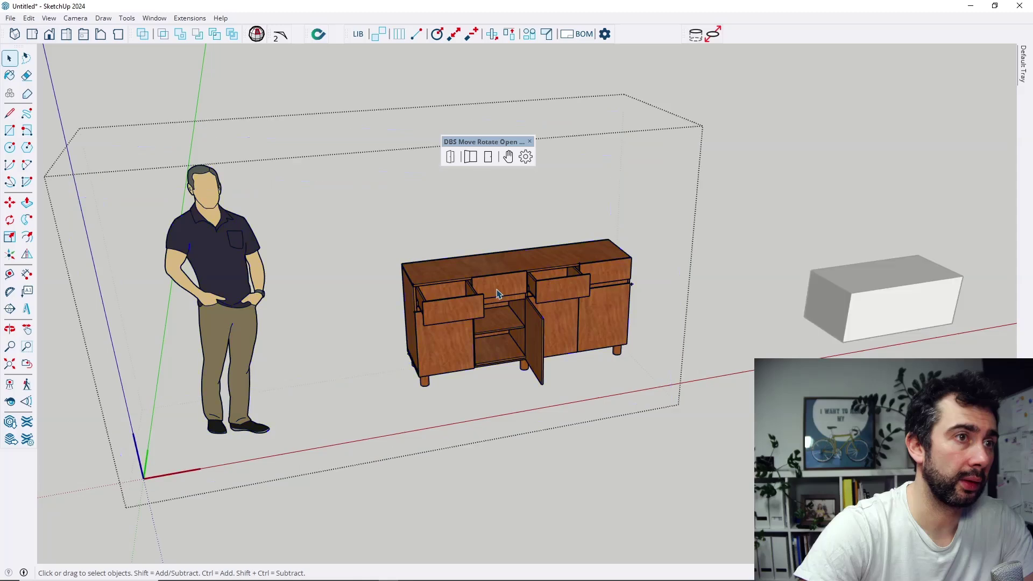
{"action": "left_click", "coordinate": [466, 310]}
{"action": "left_click", "coordinate": [655, 414]}
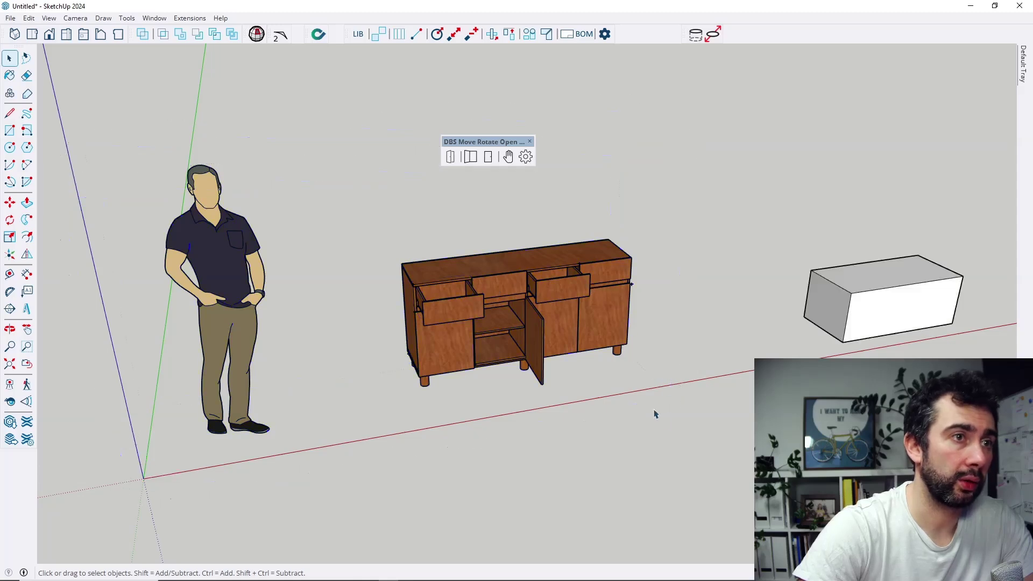
{"action": "left_click", "coordinate": [506, 291]}
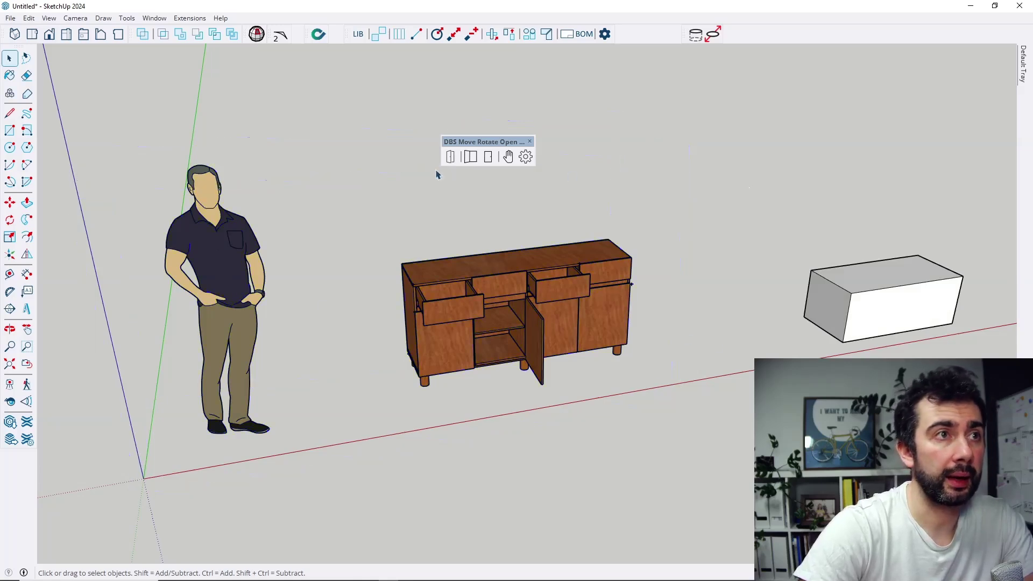
{"action": "left_click", "coordinate": [450, 157]}
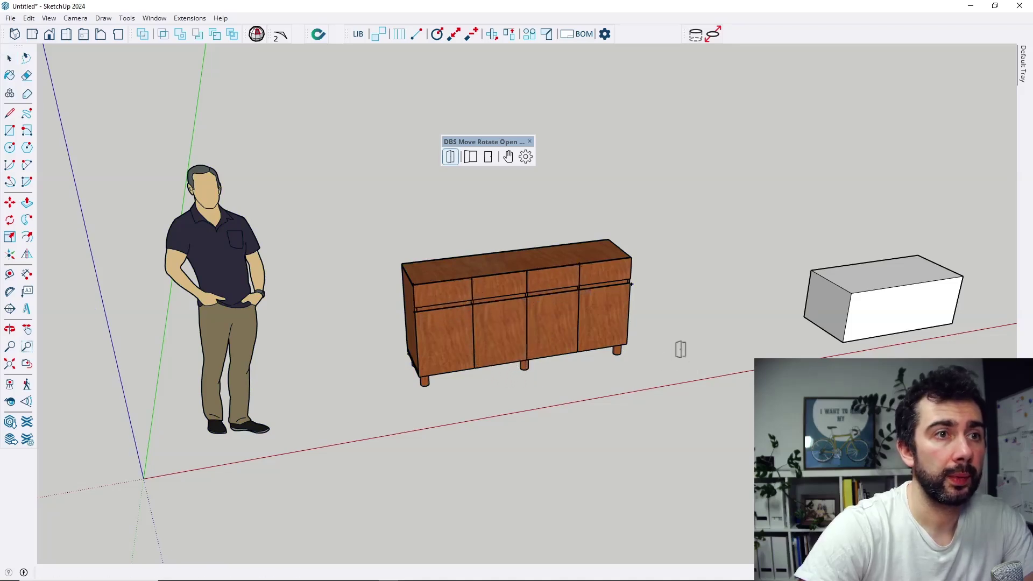
Select the sideboard-and-figure group and add the white box to it
{"action": "key", "text": "space"}
{"action": "left_click_drag", "start_coordinate": [760, 369], "coordinate": [563, 305]}
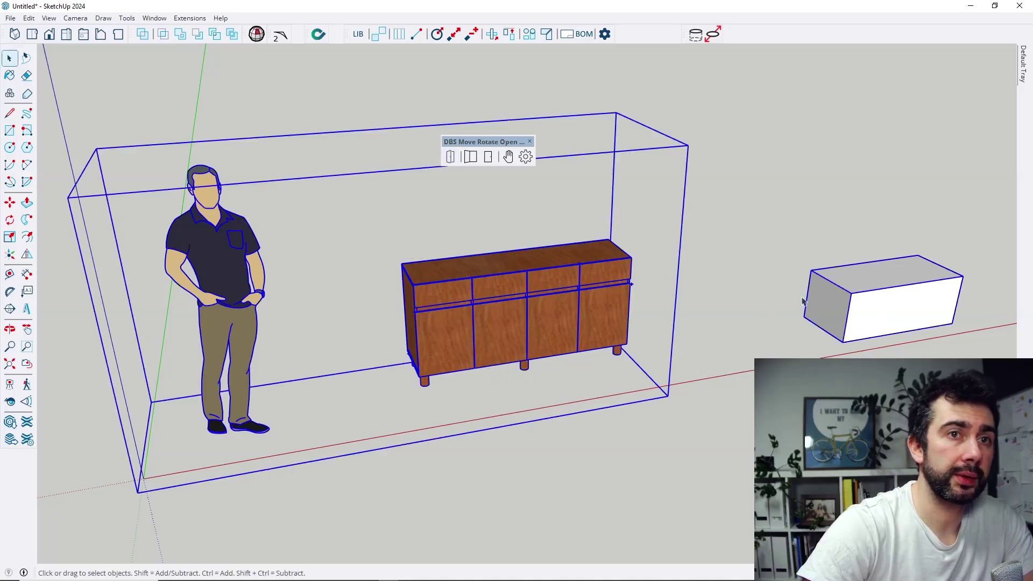
{"action": "scroll", "coordinate": [690, 297], "scroll_direction": "down", "scroll_amount": 3}
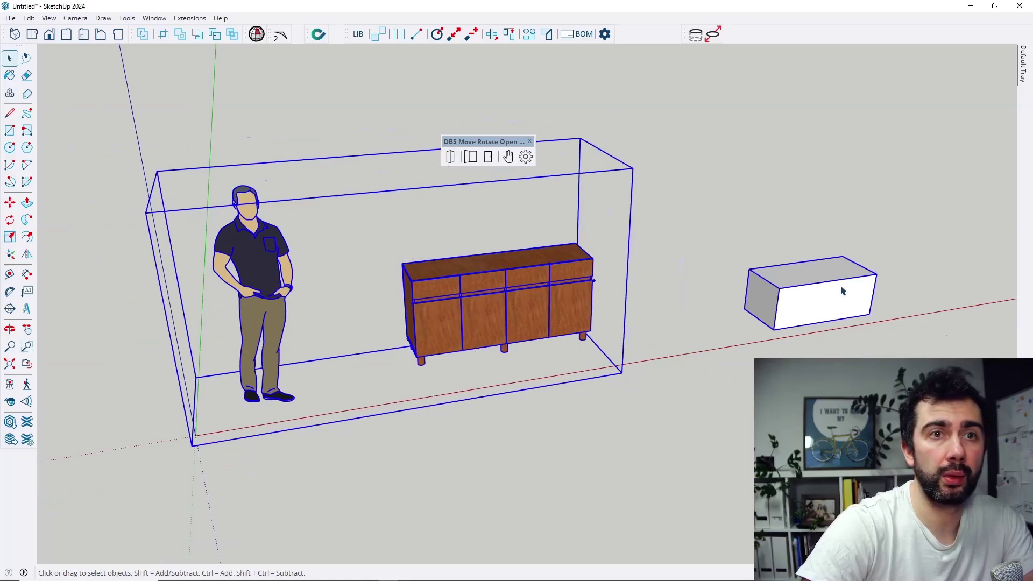
{"action": "right_click", "coordinate": [809, 298]}
{"action": "left_click", "coordinate": [826, 303]}
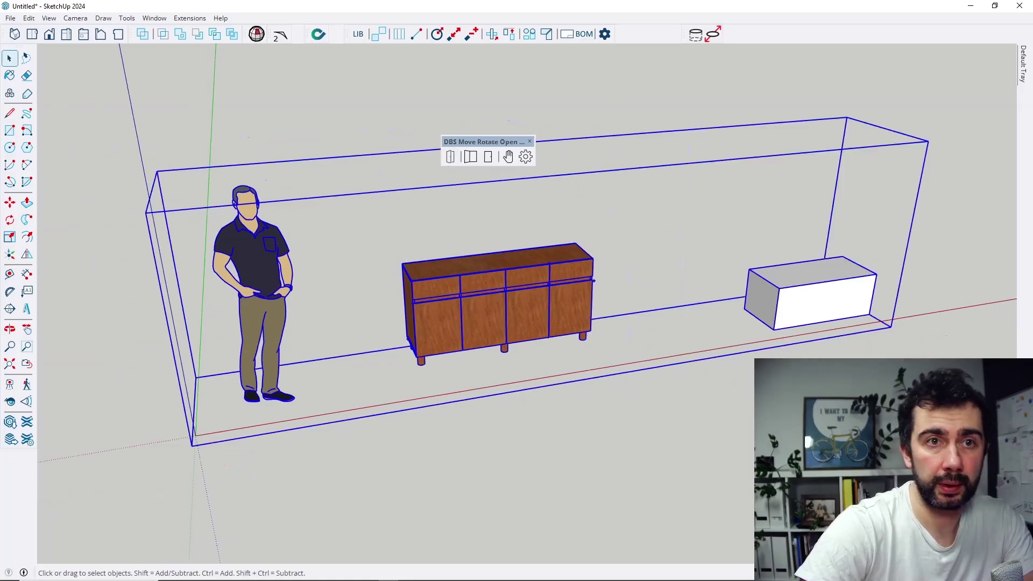
{"action": "scroll", "coordinate": [599, 340], "scroll_direction": "down", "scroll_amount": 3}
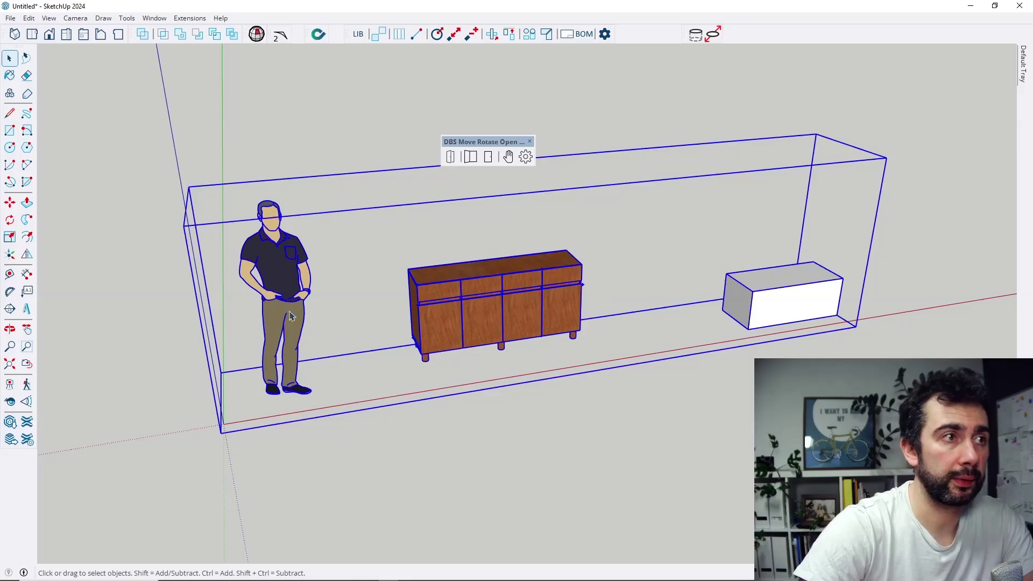
{"action": "middle_click_drag", "start_coordinate": [290, 316], "coordinate": [477, 345]}
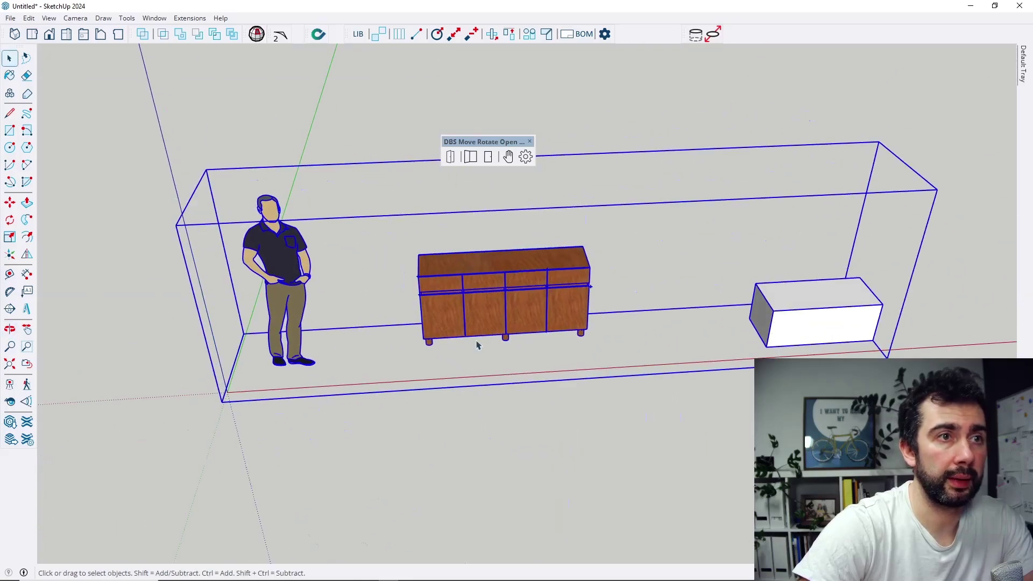
Inside the outer and inner groups, use DBS Open/Close to swing the left door open and slide out a drawer
{"action": "double_click", "coordinate": [519, 307]}
{"action": "middle_click_drag", "start_coordinate": [414, 327], "coordinate": [473, 318]}
{"action": "left_click", "coordinate": [476, 316]}
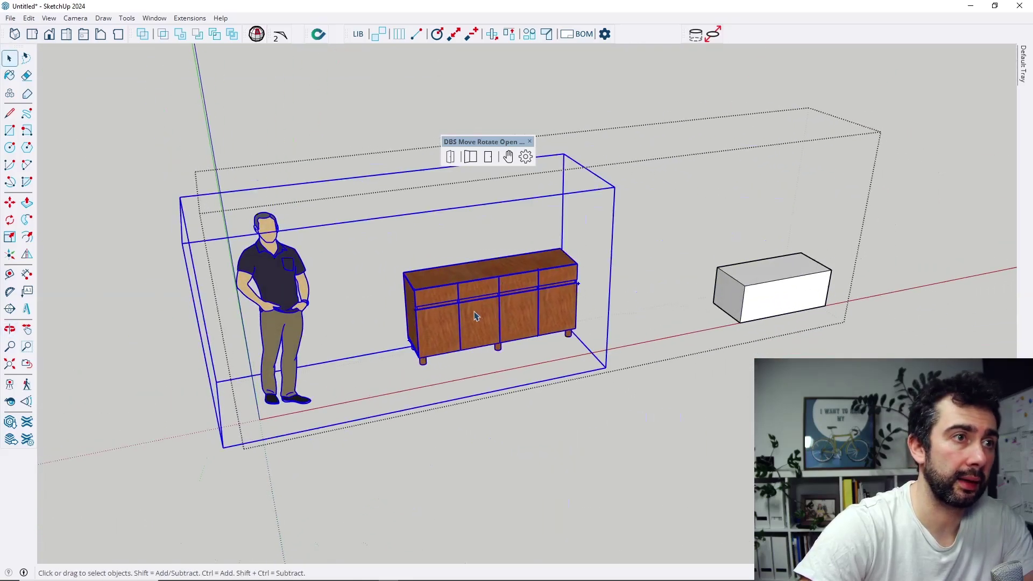
{"action": "double_click", "coordinate": [476, 316]}
{"action": "left_click", "coordinate": [450, 156]}
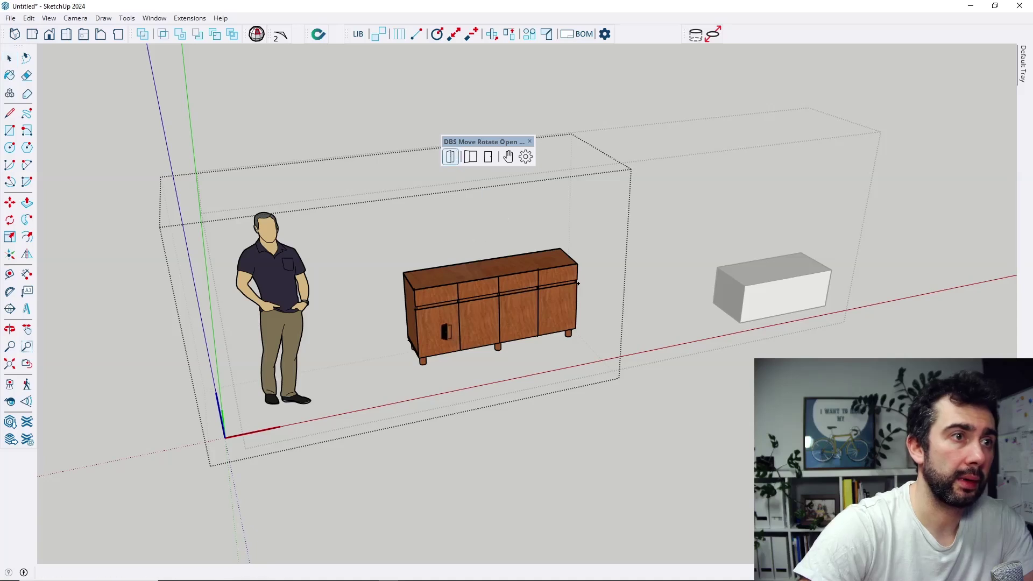
{"action": "left_click", "coordinate": [445, 332]}
{"action": "left_click", "coordinate": [480, 300]}
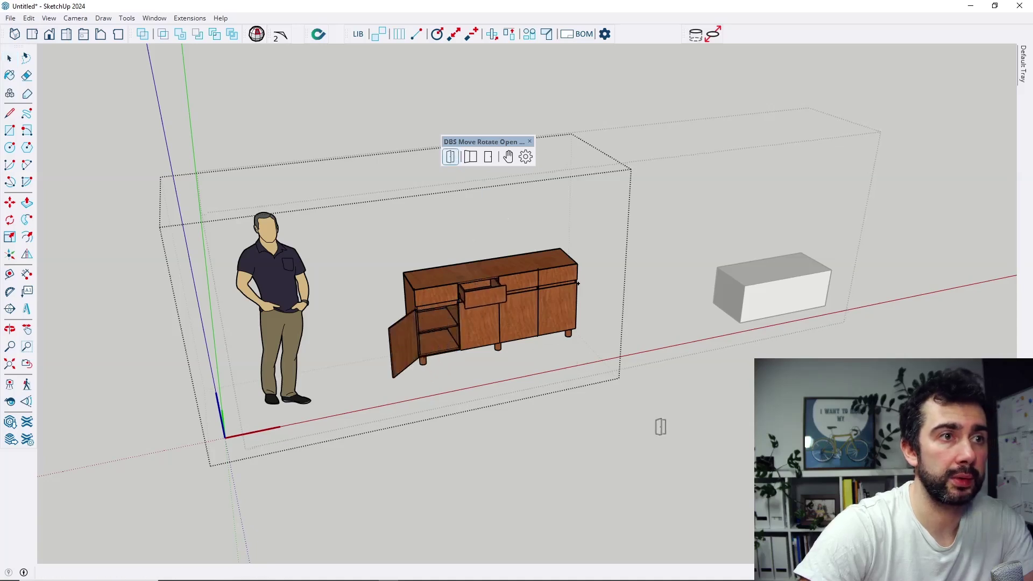
Exit both group editing contexts and orbit to a new view of the sideboard
{"action": "key", "text": "space"}
{"action": "left_click", "coordinate": [681, 401]}
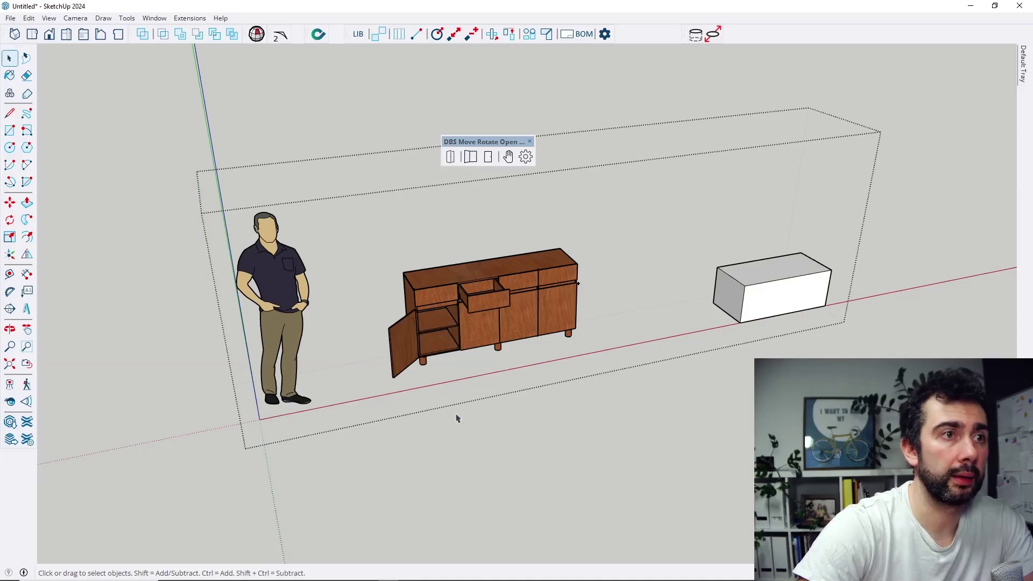
{"action": "left_click", "coordinate": [512, 437]}
{"action": "middle_click_drag", "start_coordinate": [512, 437], "coordinate": [492, 385]}
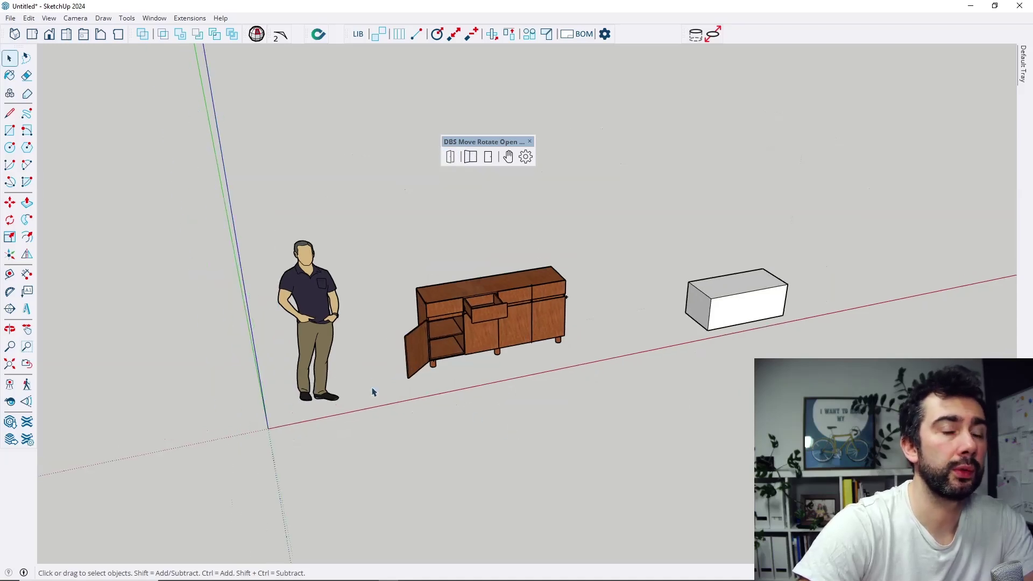
{"action": "middle_click_drag", "start_coordinate": [373, 392], "coordinate": [527, 347]}
Swing the sideboard's right door open with the DBS Open/Close tool
{"action": "left_click", "coordinate": [451, 157]}
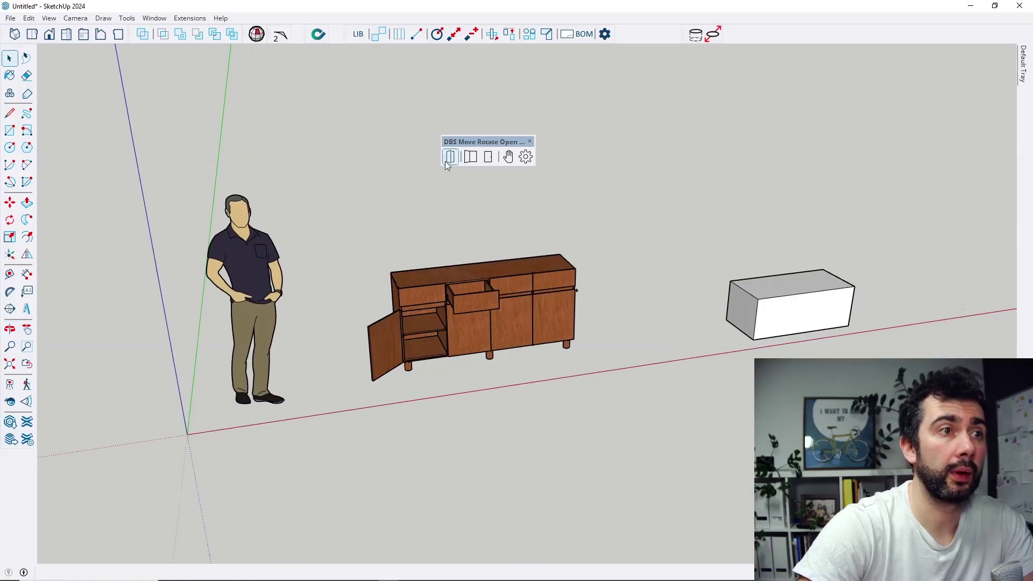
{"action": "left_click", "coordinate": [576, 290]}
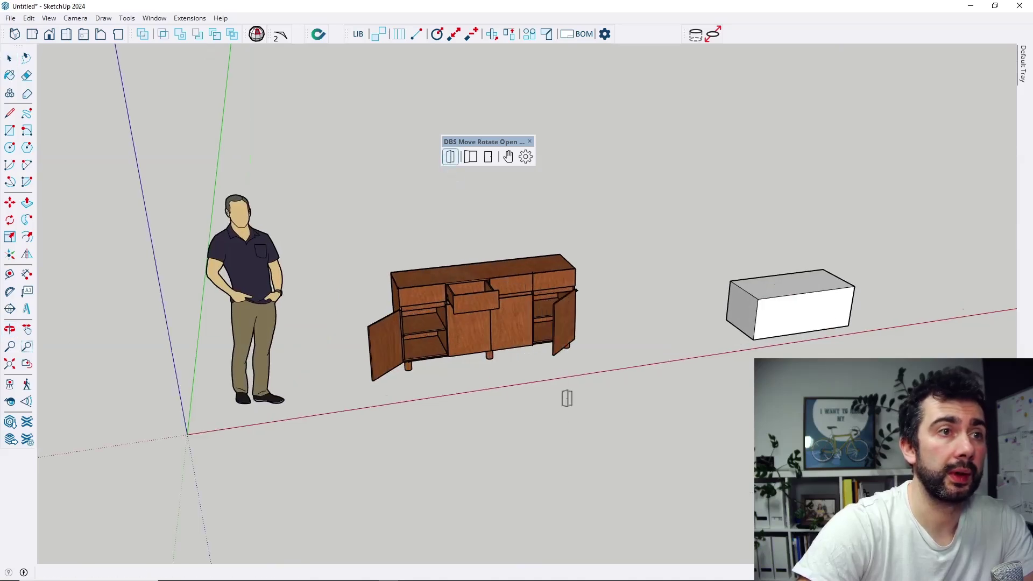
{"action": "key", "text": "space"}
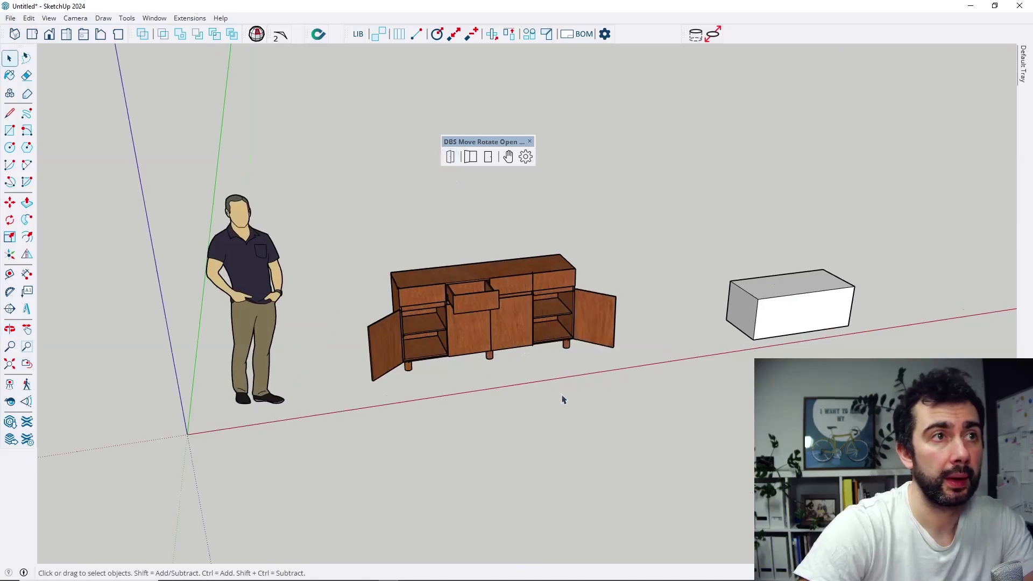
Shut every door and drawer with DBS Close all, then orbit closer
{"action": "left_click", "coordinate": [488, 161]}
{"action": "scroll", "coordinate": [479, 335], "scroll_direction": "up", "scroll_amount": 3}
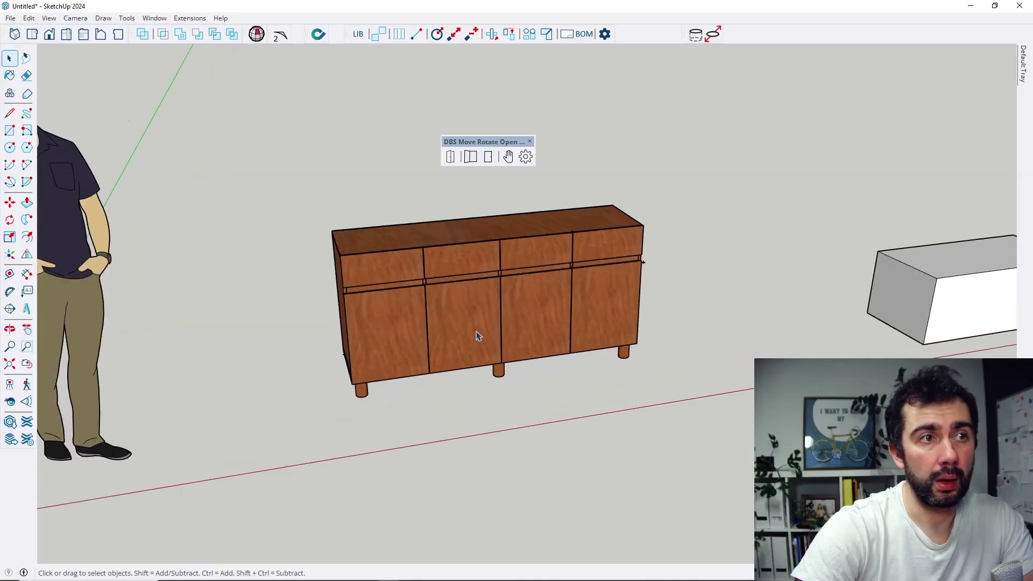
{"action": "middle_click_drag", "start_coordinate": [479, 335], "coordinate": [530, 300]}
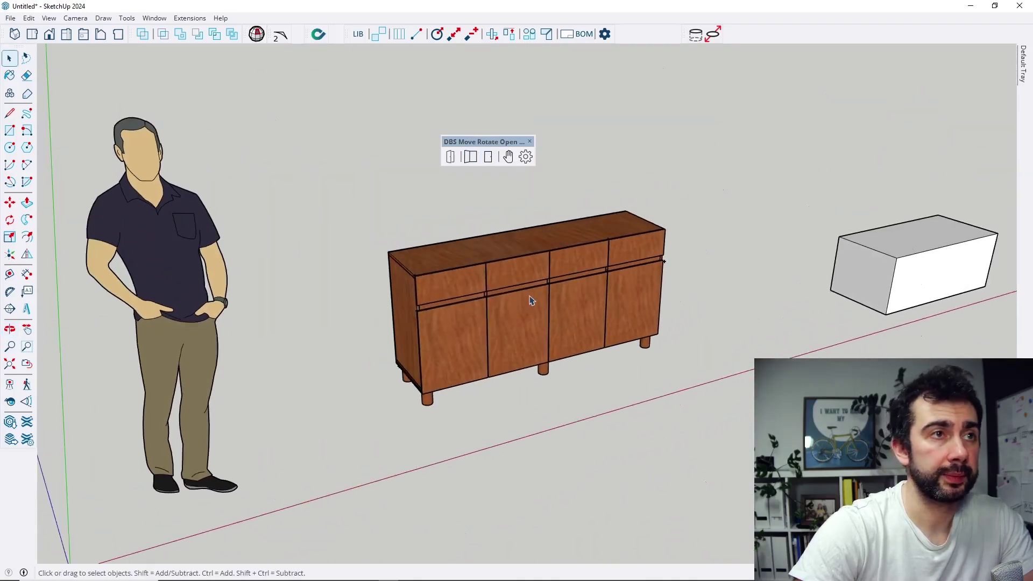
Open all doors and drawers with DBS Open all, then shut the left drawer and both right-hand doors
{"action": "left_click", "coordinate": [469, 160]}
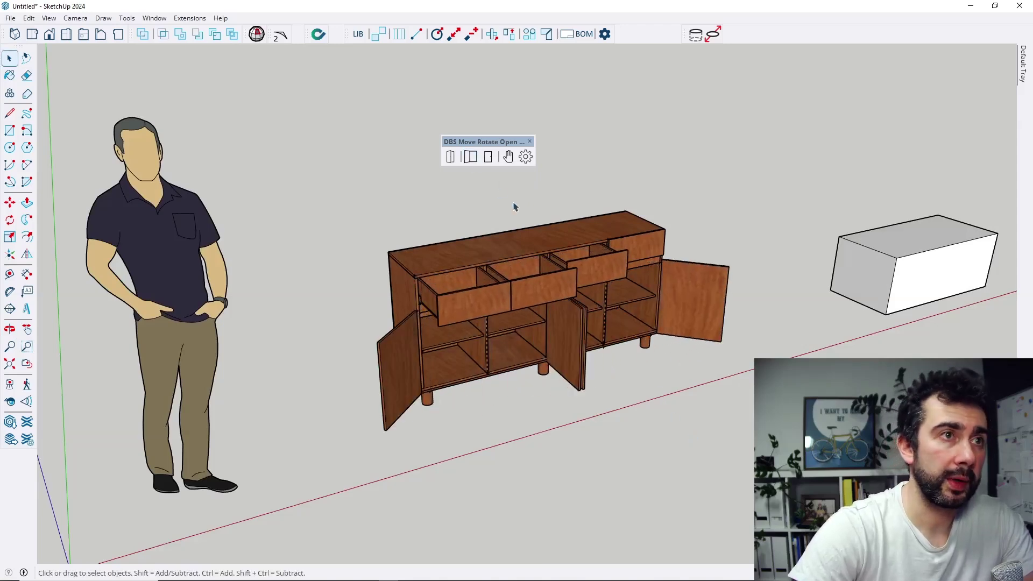
{"action": "left_click", "coordinate": [450, 157]}
{"action": "left_click", "coordinate": [453, 303]}
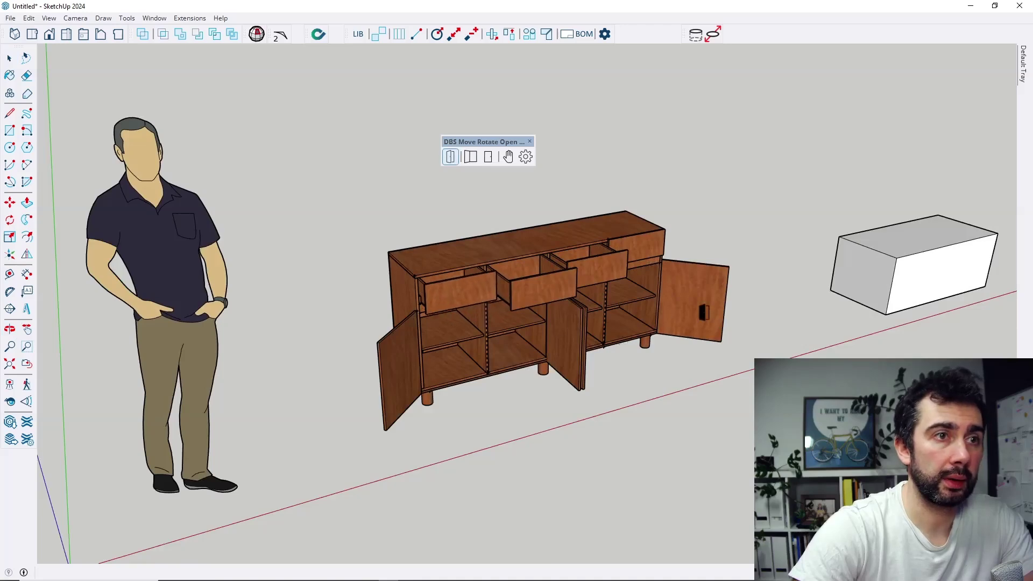
{"action": "left_click", "coordinate": [704, 312]}
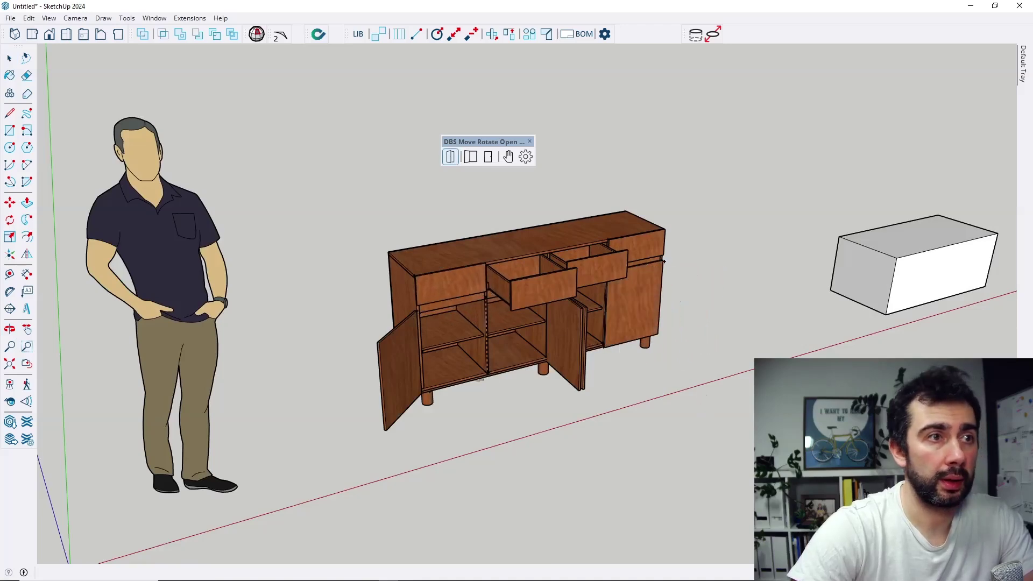
{"action": "left_click", "coordinate": [565, 350]}
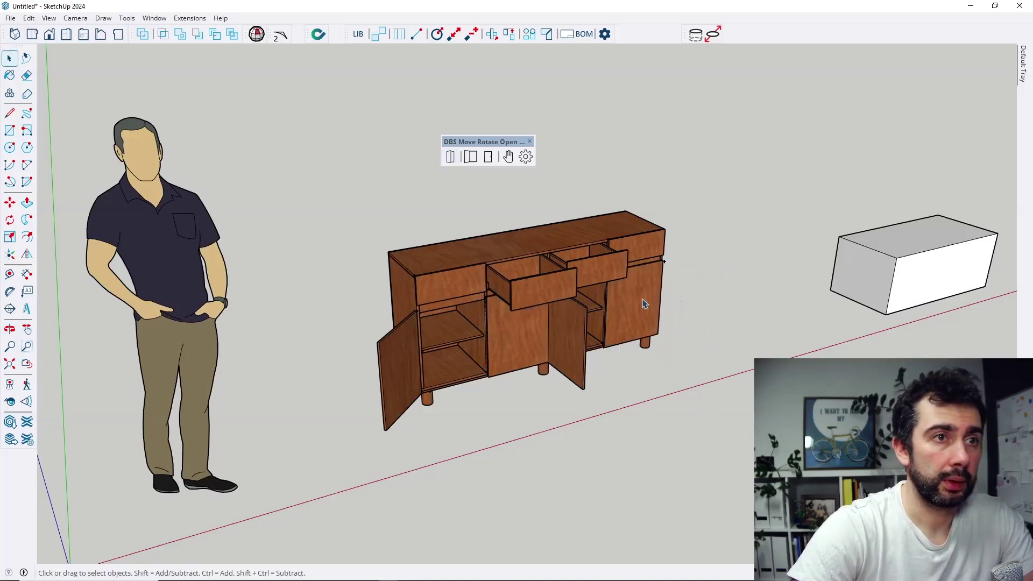
{"action": "key", "text": "space"}
Try the DBS hand tool to swing the middle door open, then cancel so it stays closed
{"action": "left_click", "coordinate": [508, 156]}
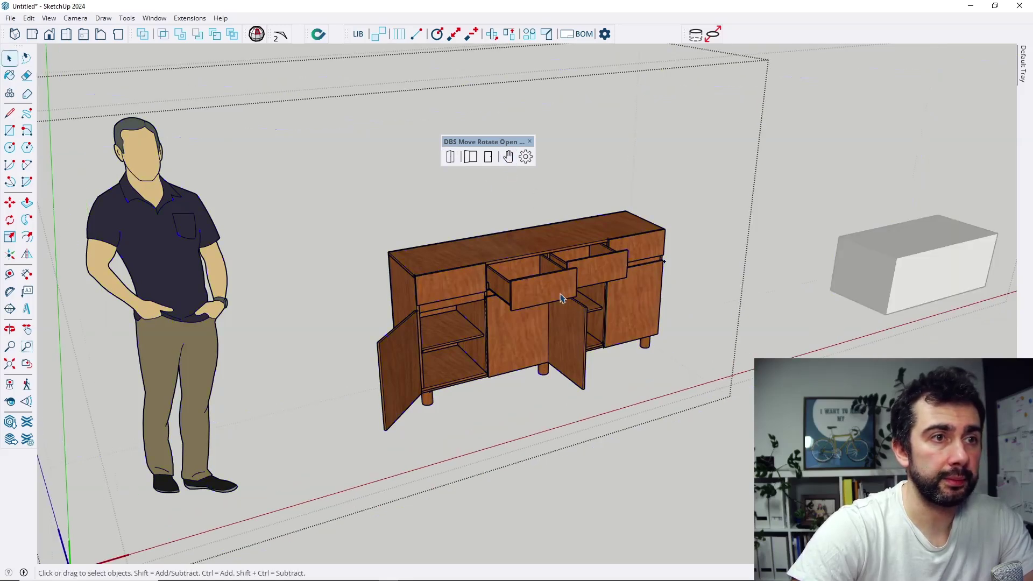
{"action": "mouse_move", "coordinate": [572, 345]}
{"action": "left_click", "coordinate": [580, 370]}
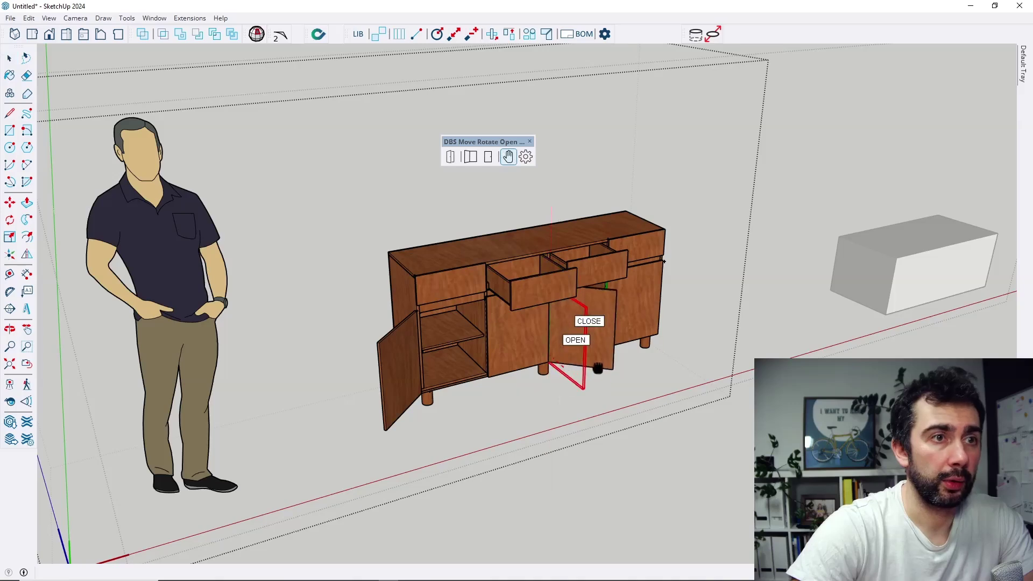
{"action": "key", "text": "space"}
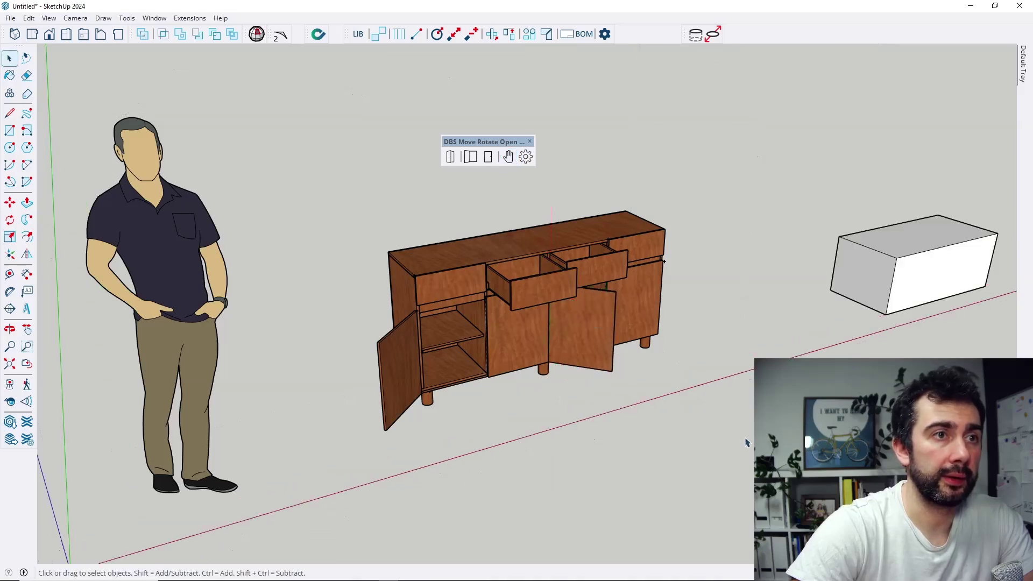
{"action": "scroll", "coordinate": [366, 269], "scroll_direction": "down", "scroll_amount": 1}
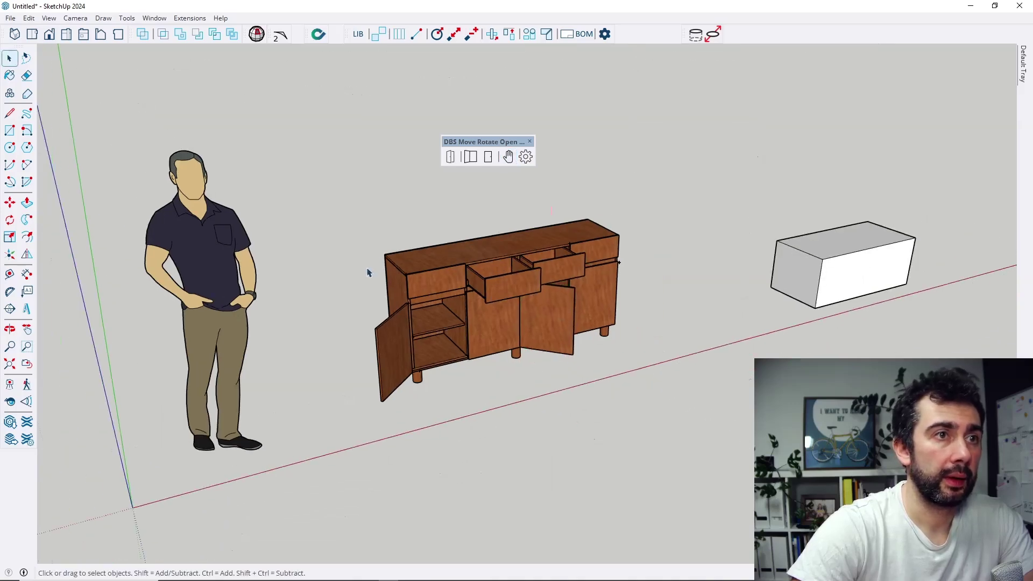
Press DBS Close all to shut the remaining open door and drawers, then orbit to check
{"action": "left_click", "coordinate": [487, 156]}
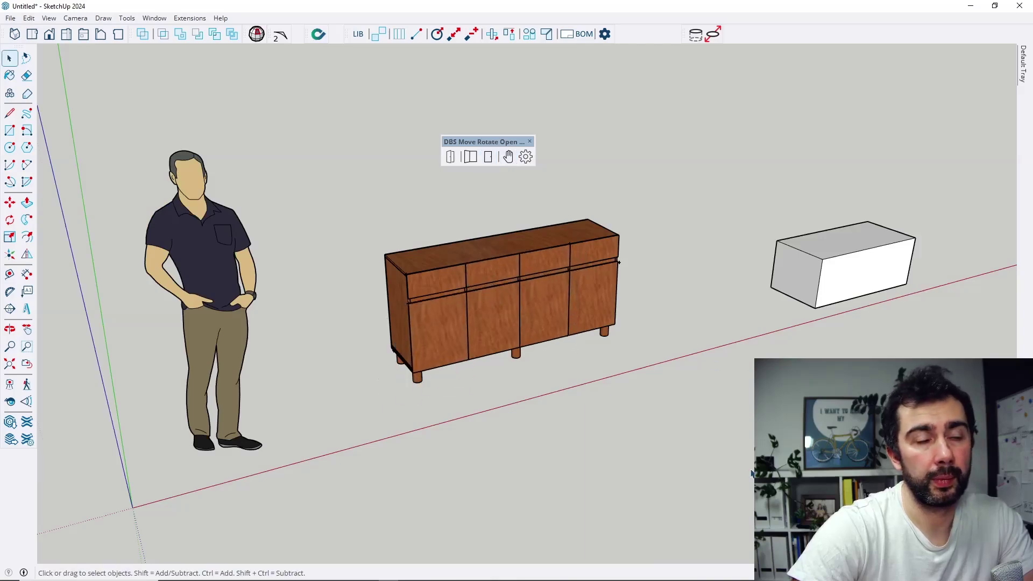
{"action": "mouse_move", "coordinate": [398, 419]}
{"action": "middle_mouse_down"}
{"action": "mouse_move", "coordinate": [882, 336]}
{"action": "mouse_move", "coordinate": [733, 392]}
{"action": "mouse_move", "coordinate": [396, 435]}
{"action": "mouse_move", "coordinate": [380, 420]}
{"action": "middle_mouse_up"}
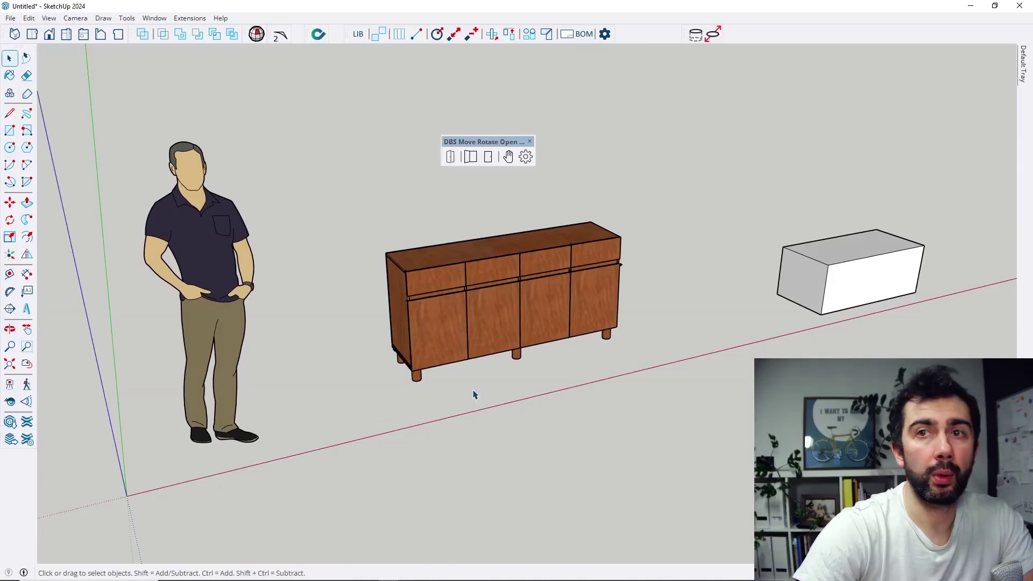